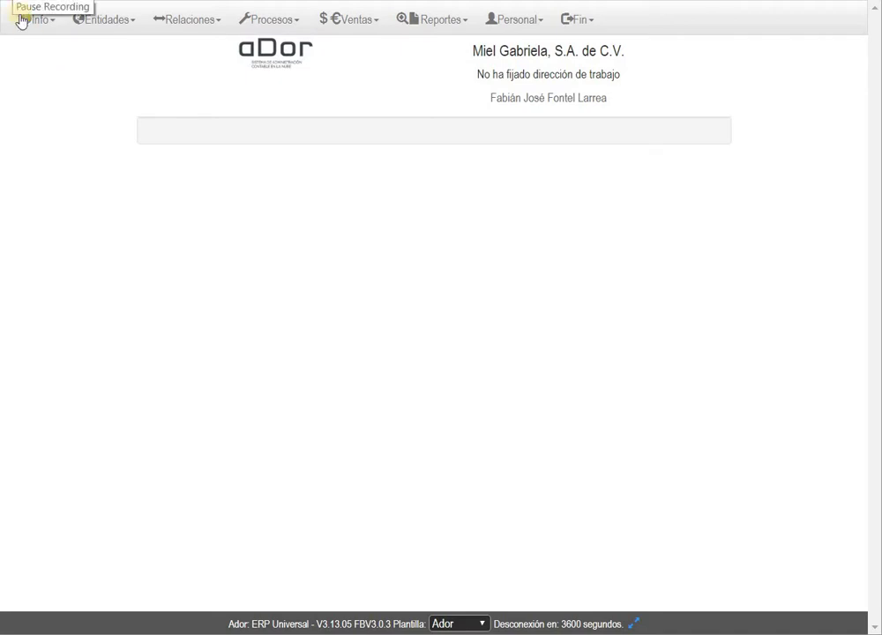
- Open the products and services form and look over its fields
{"action": "left_click", "coordinate": [122, 27]}
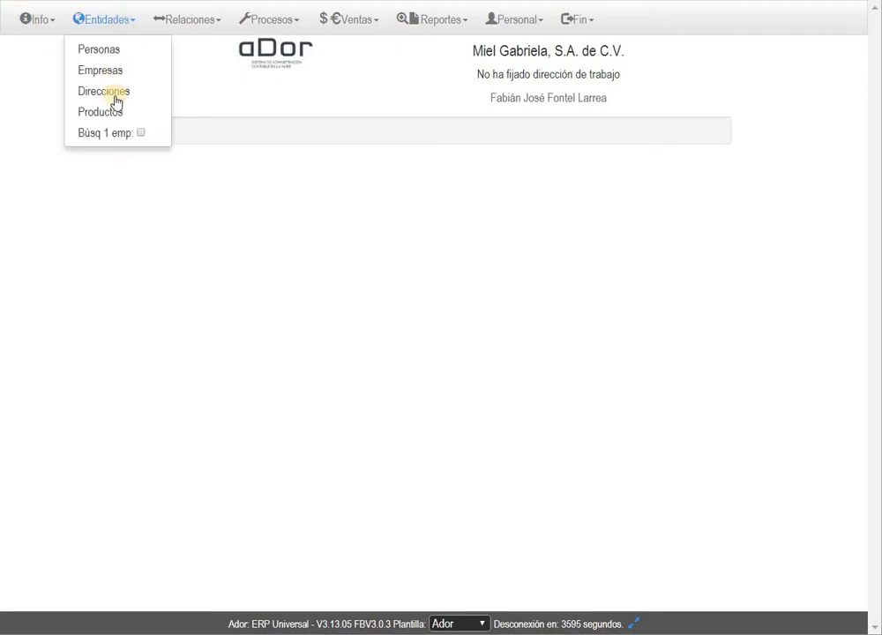
{"action": "left_click", "coordinate": [116, 114]}
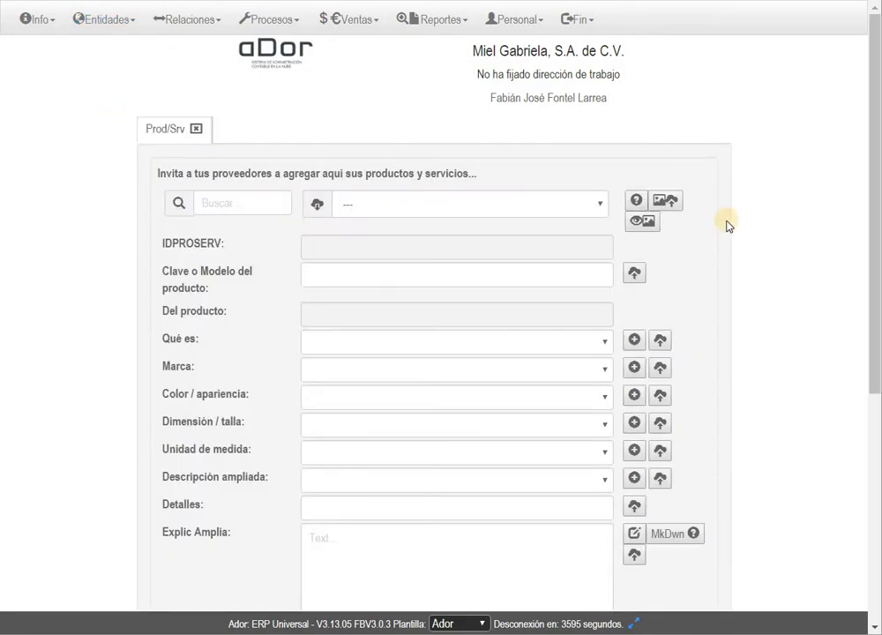
{"action": "scroll", "coordinate": [729, 222], "scroll_direction": "down", "scroll_amount": 2}
{"action": "scroll", "coordinate": [730, 222], "scroll_direction": "up", "scroll_amount": 2}
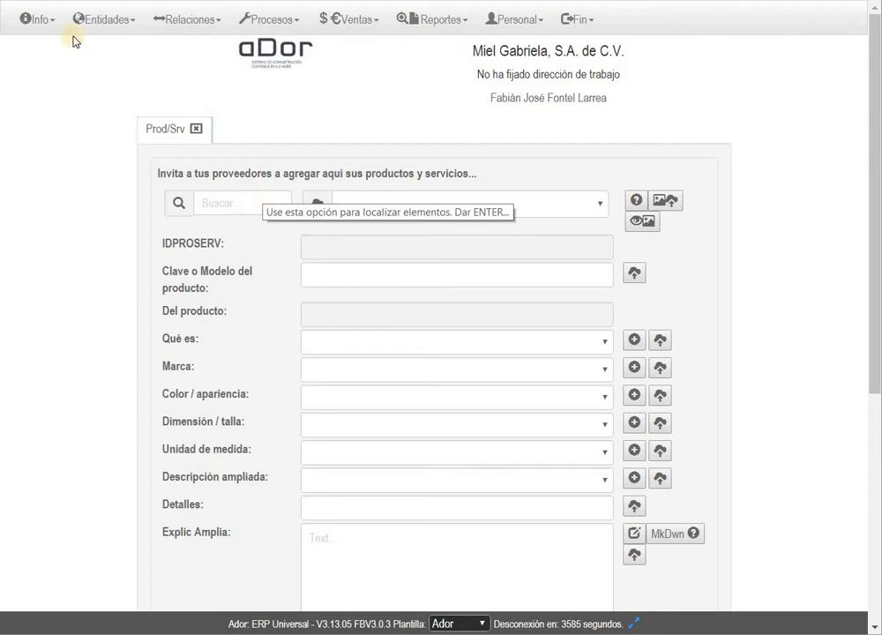
- Open the Mant. Precios form for maintaining POS 2 prices and descriptions
{"action": "left_click", "coordinate": [371, 29]}
{"action": "left_click", "coordinate": [362, 49]}
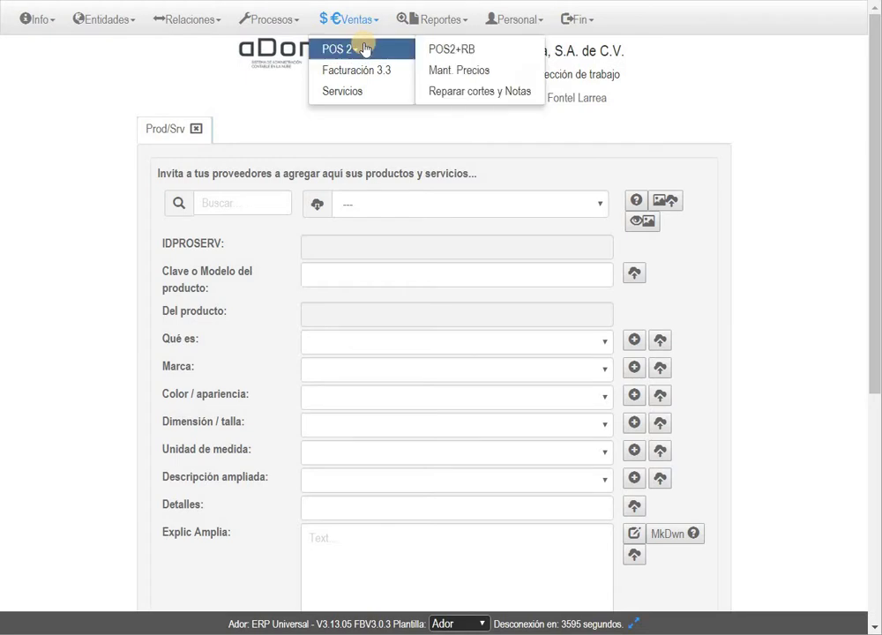
{"action": "left_click", "coordinate": [461, 69]}
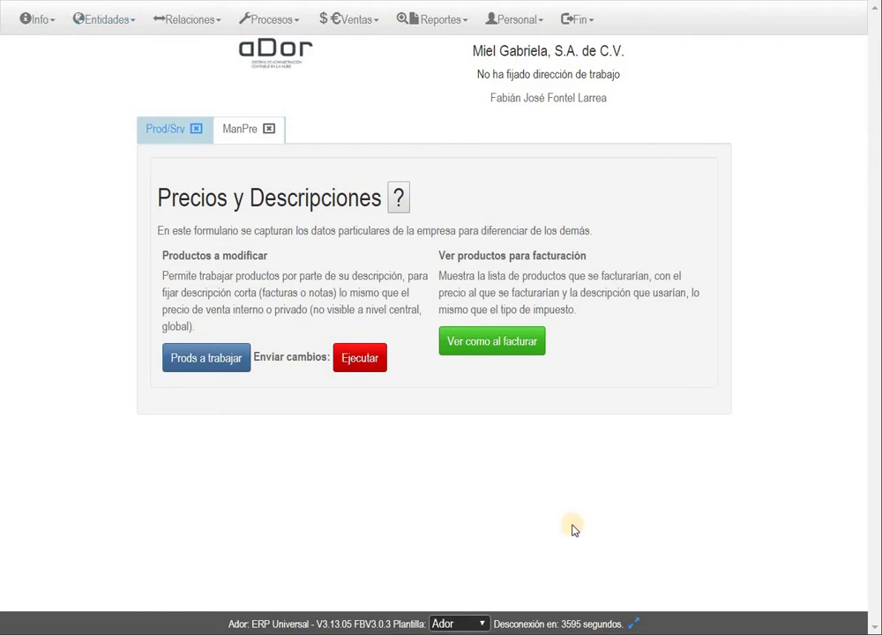
- Load the products to work on whose description matches the pattern "crema"
{"action": "left_click", "coordinate": [205, 362]}
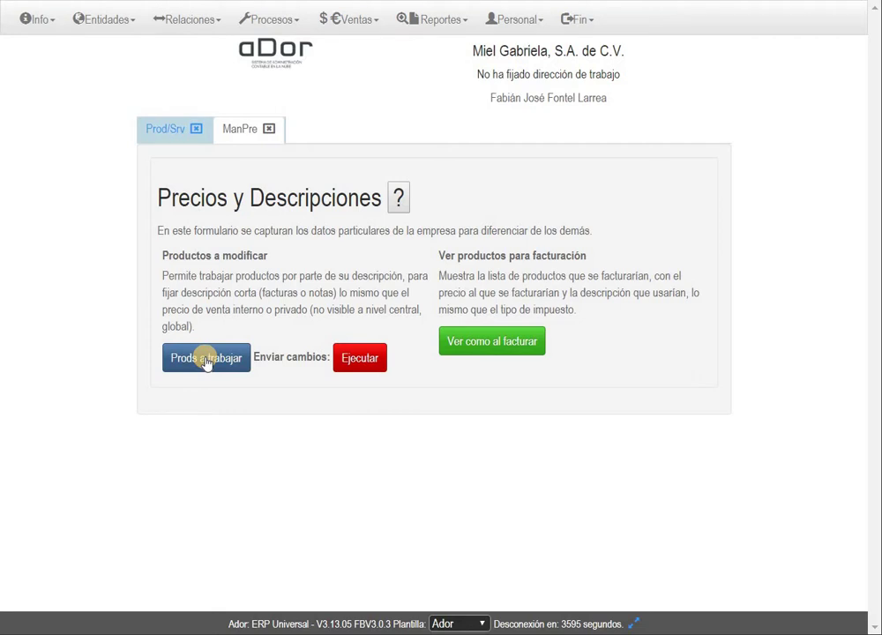
{"action": "left_click", "coordinate": [205, 360]}
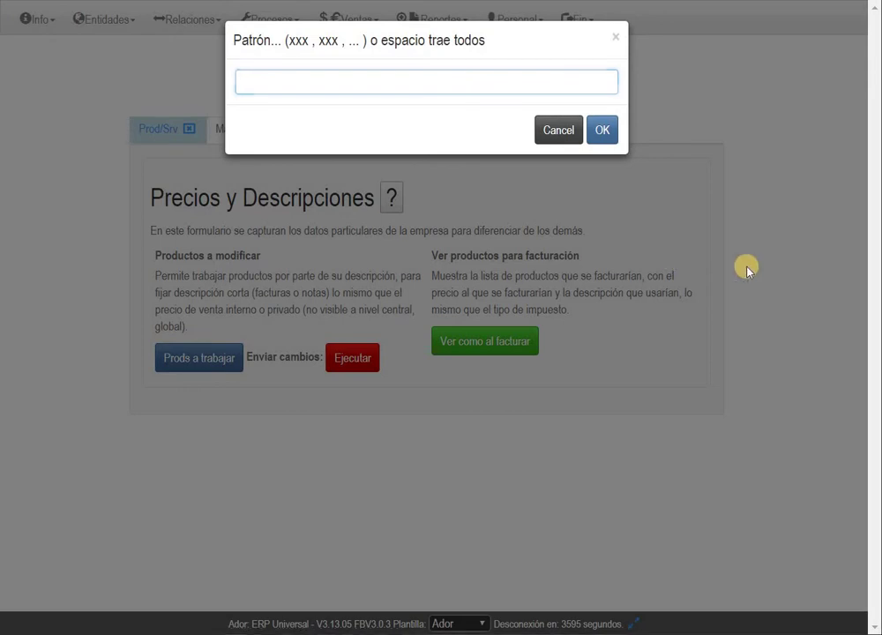
{"action": "left_click", "coordinate": [385, 84]}
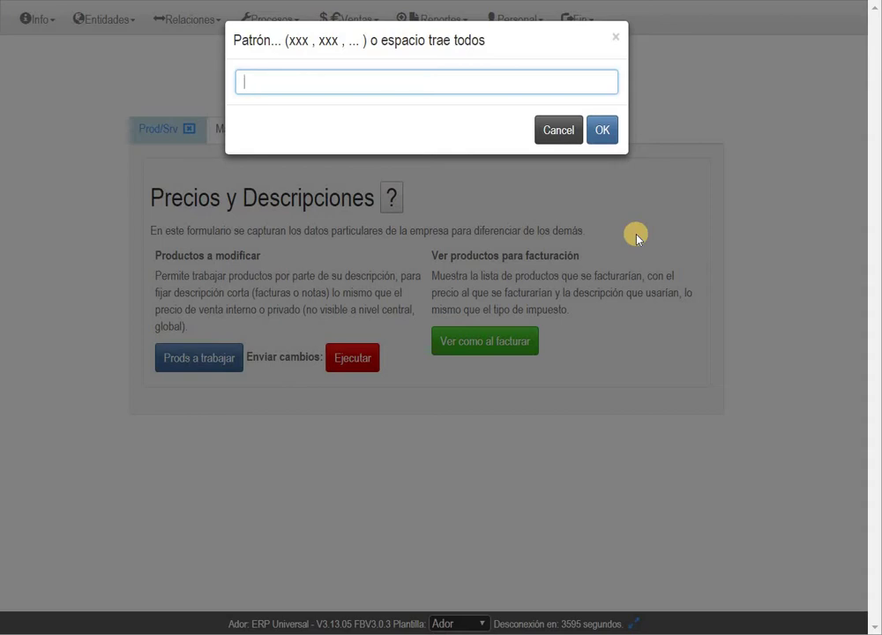
{"action": "type", "text": "crean"}
{"action": "key", "text": "BackSpace"}
{"action": "key", "text": "BackSpace"}
{"action": "type", "text": "ma"}
{"action": "left_click", "coordinate": [588, 132]}
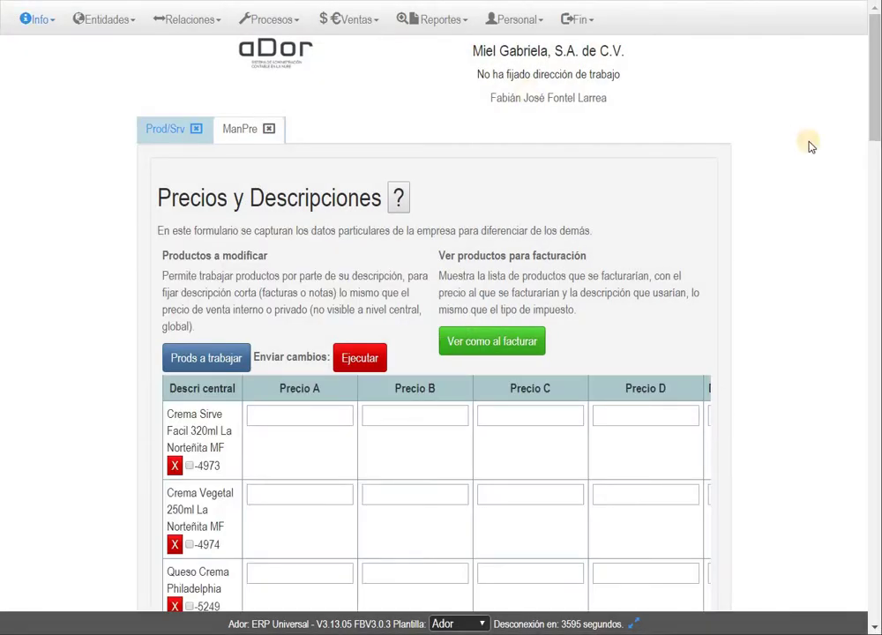
- Examine the loaded cream products and the price and particular description columns available for each one
{"action": "left_click", "coordinate": [409, 496]}
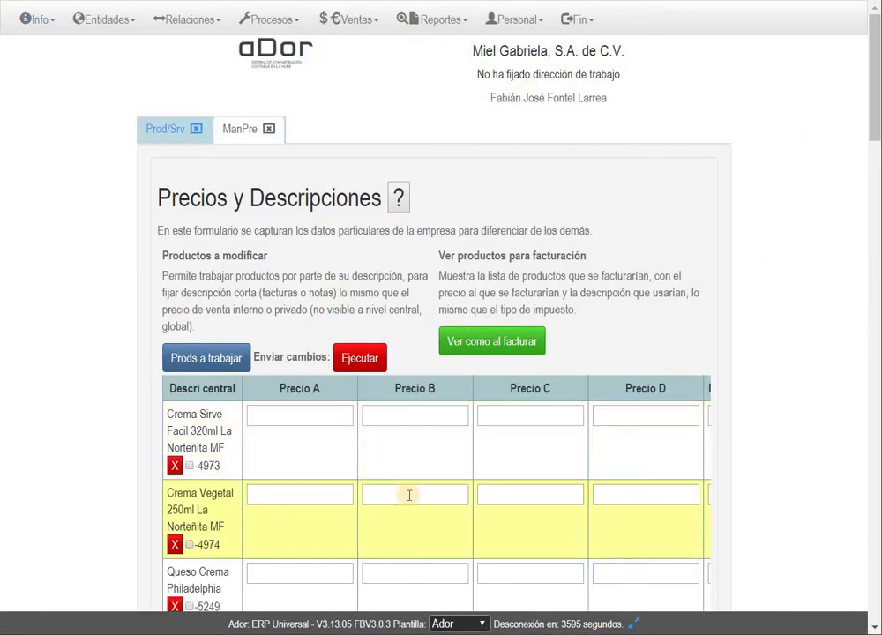
{"action": "scroll", "coordinate": [410, 496], "scroll_direction": "down", "scroll_amount": 2}
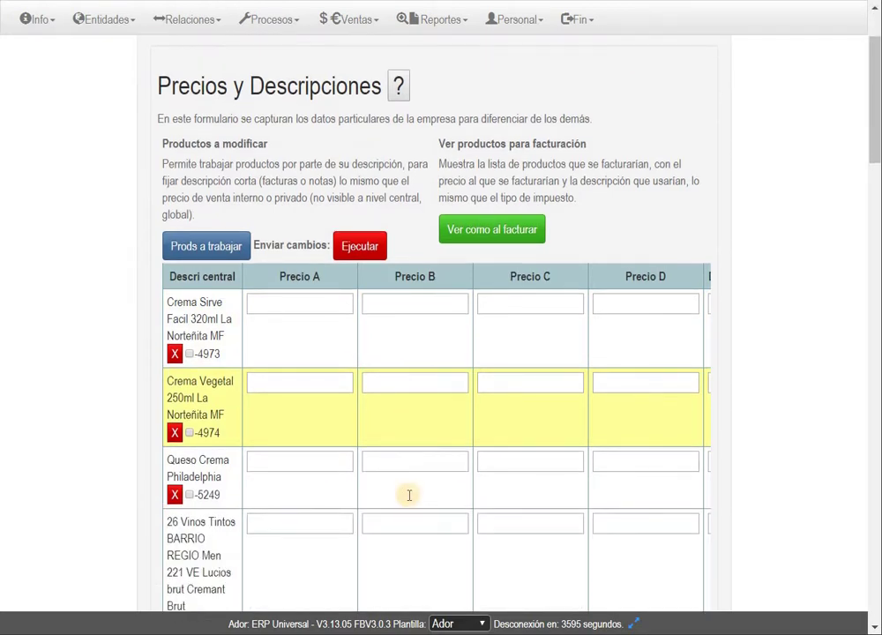
{"action": "scroll", "coordinate": [409, 496], "scroll_direction": "down", "scroll_amount": 8}
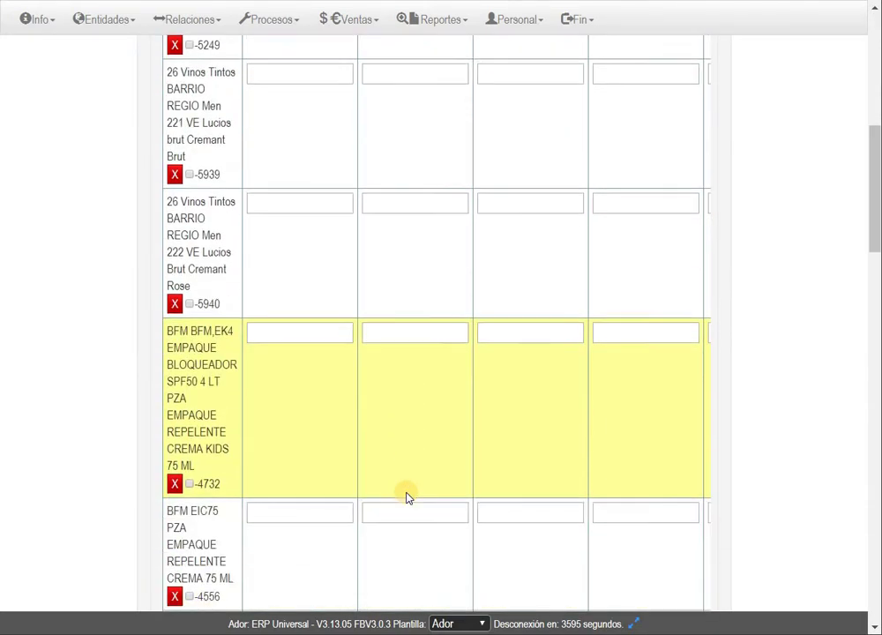
{"action": "scroll", "coordinate": [408, 497], "scroll_direction": "down", "scroll_amount": 4}
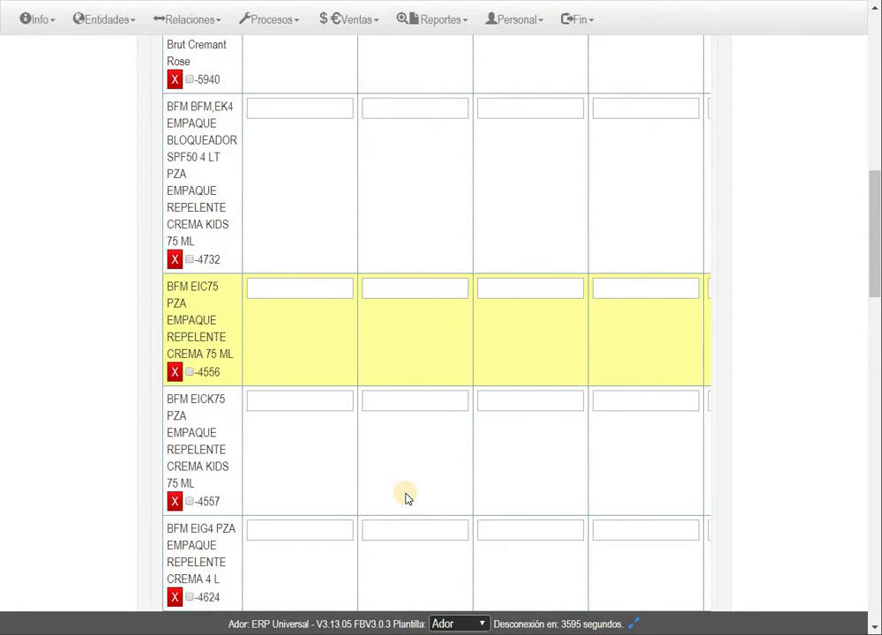
{"action": "scroll", "coordinate": [408, 496], "scroll_direction": "down", "scroll_amount": 10}
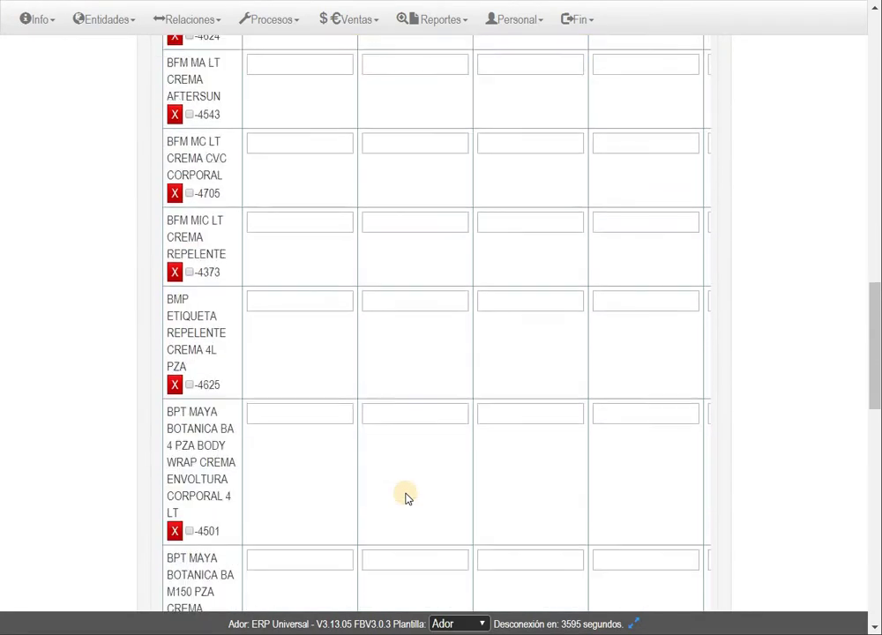
{"action": "scroll", "coordinate": [408, 498], "scroll_direction": "down", "scroll_amount": 15}
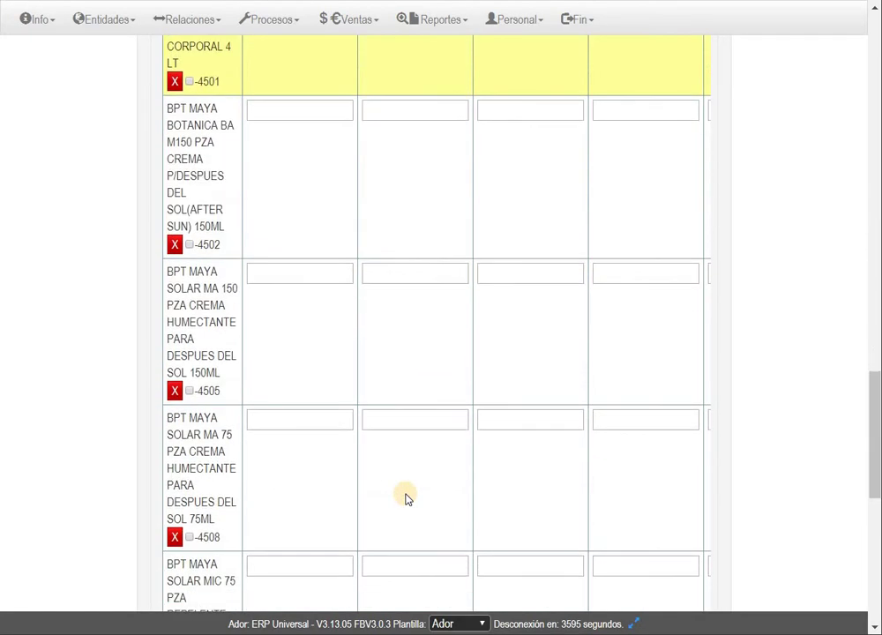
{"action": "scroll", "coordinate": [399, 527], "scroll_direction": "down", "scroll_amount": 3}
{"action": "left_click_drag", "start_coordinate": [603, 562], "coordinate": [623, 466]}
{"action": "scroll", "coordinate": [623, 466], "scroll_direction": "up", "scroll_amount": 15}
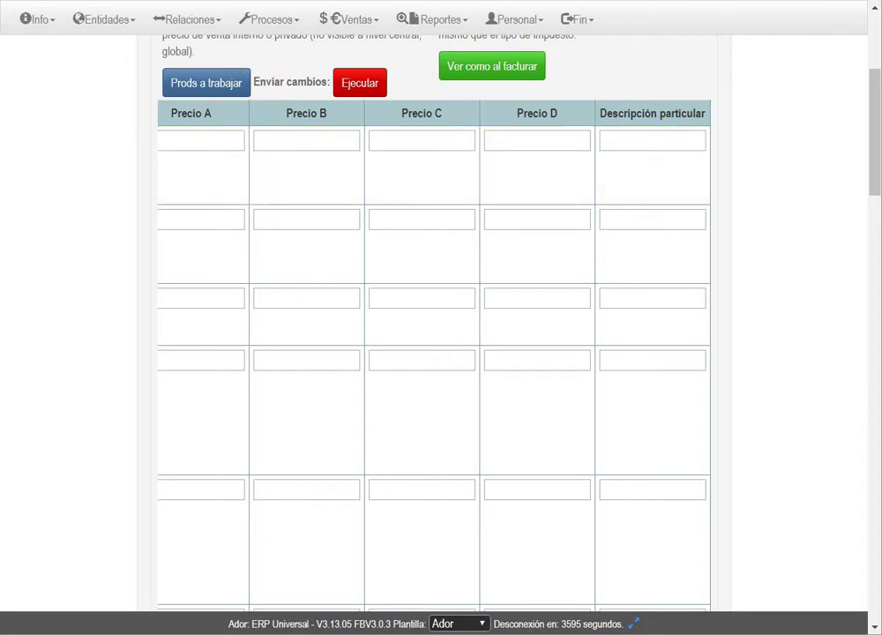
{"action": "key", "text": "ctrl+plus"}
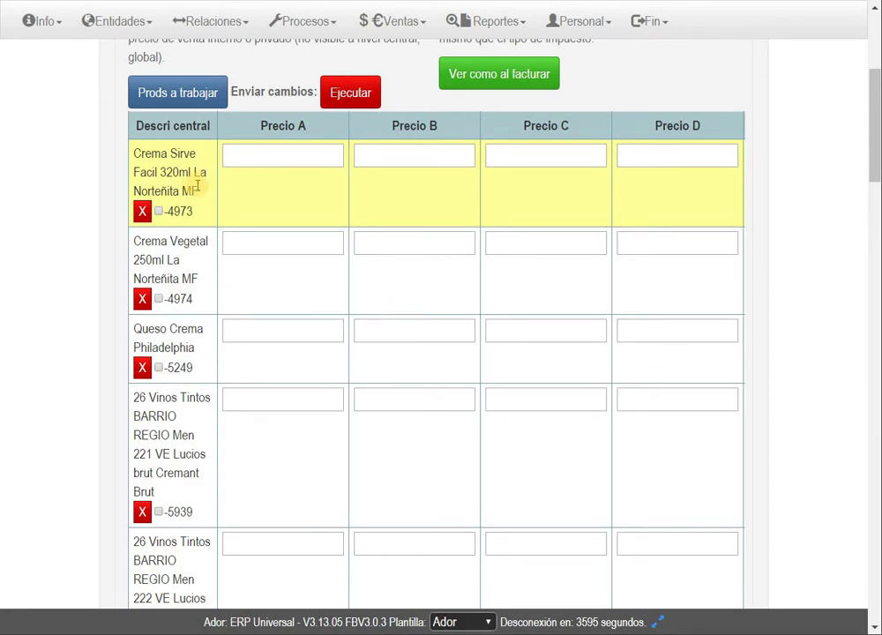
- Mark Crema Sirve Facil 320ml La Norteñita MF for updating and set its Precio A to 75
{"action": "left_click", "coordinate": [159, 212]}
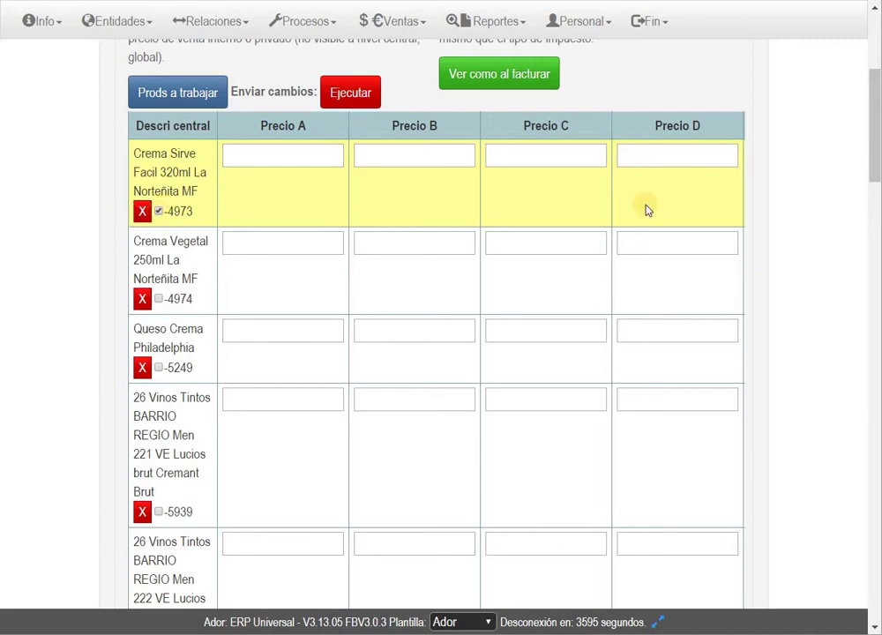
{"action": "left_click", "coordinate": [290, 157]}
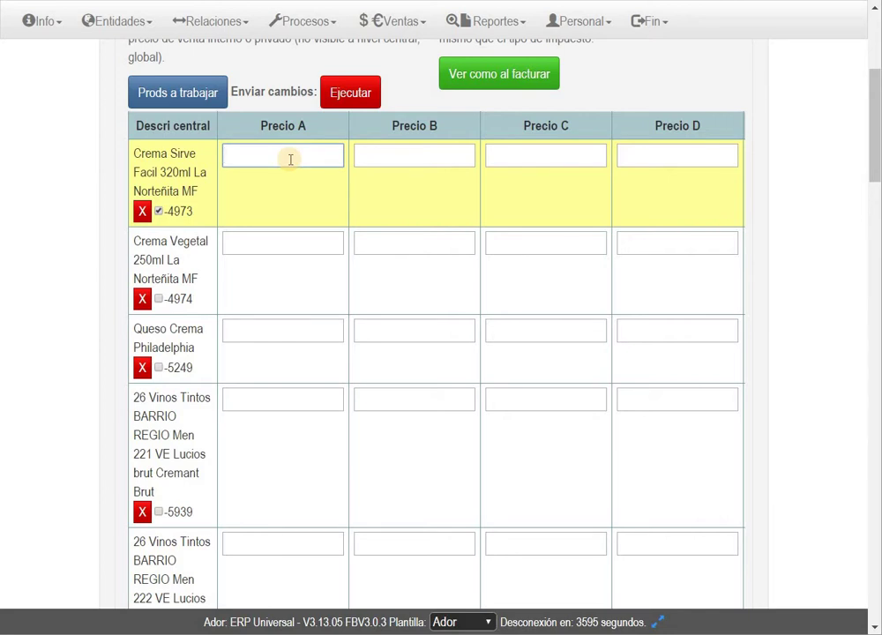
{"action": "type", "text": "75"}
{"action": "left_click", "coordinate": [423, 222]}
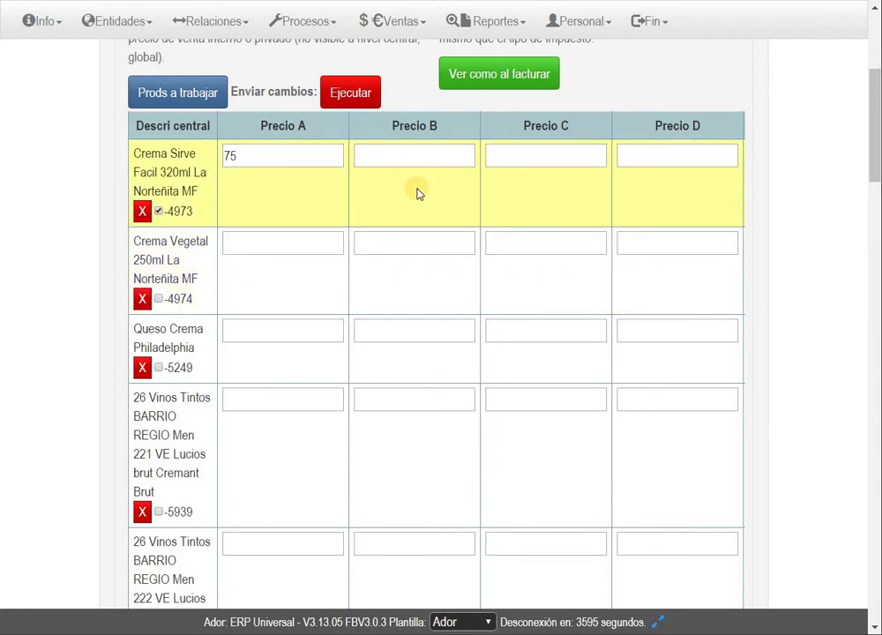
- Enter "Crema especial tal cosa" as the particular description of Crema Sirve Facil 320ml
{"action": "scroll", "coordinate": [419, 194], "scroll_direction": "right", "scroll_amount": 1}
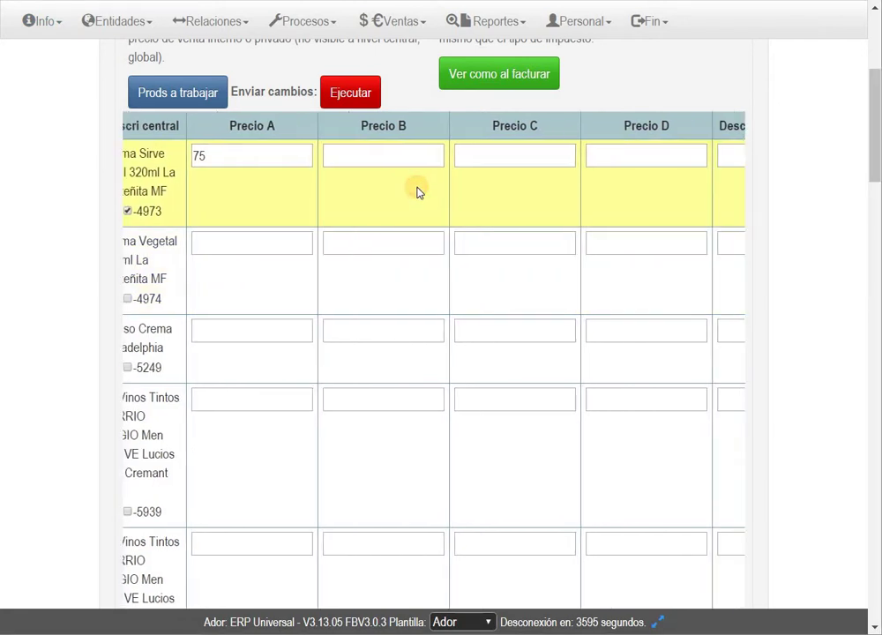
{"action": "scroll", "coordinate": [419, 193], "scroll_direction": "right", "scroll_amount": 3}
{"action": "left_click", "coordinate": [647, 157]}
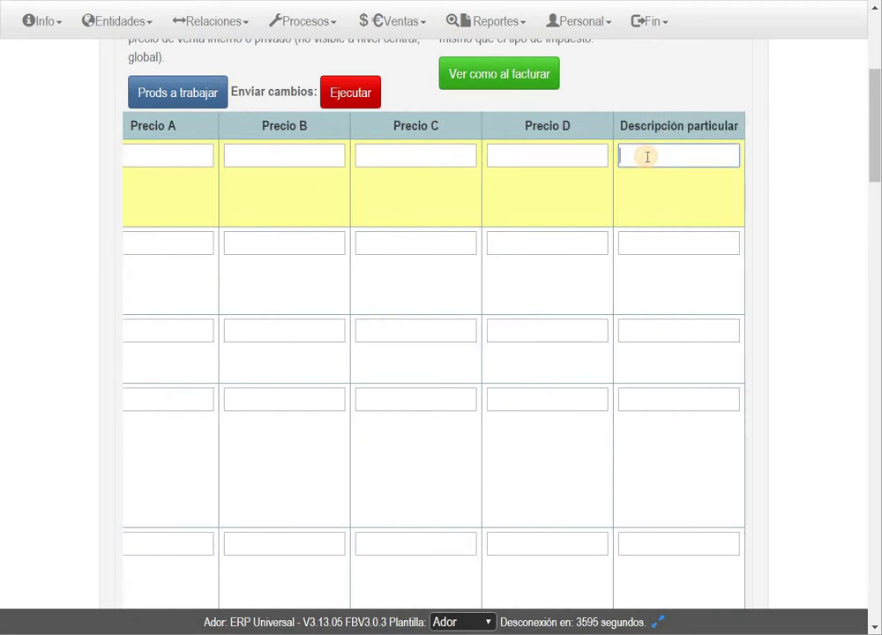
{"action": "type", "text": "Crema especi"}
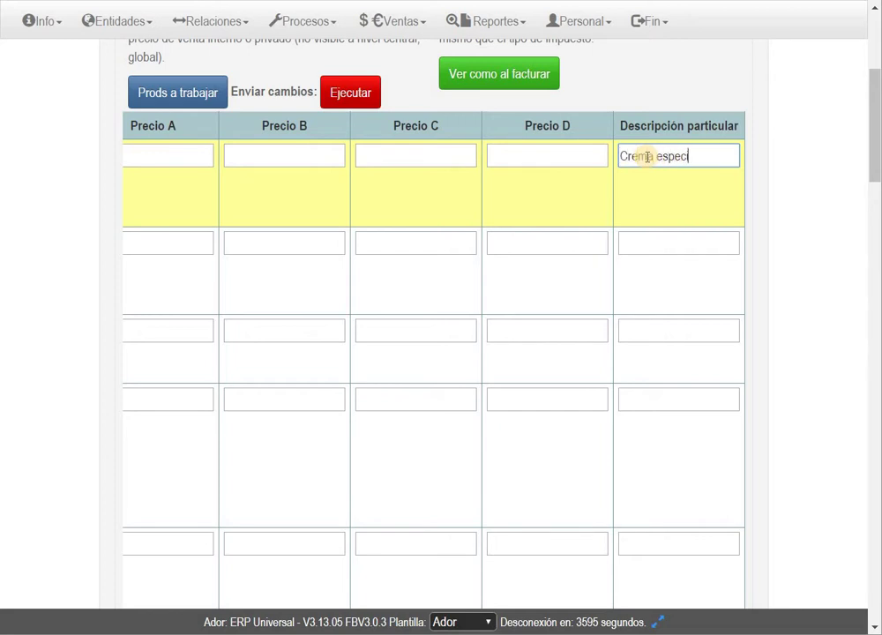
{"action": "type", "text": "al tal cosa"}
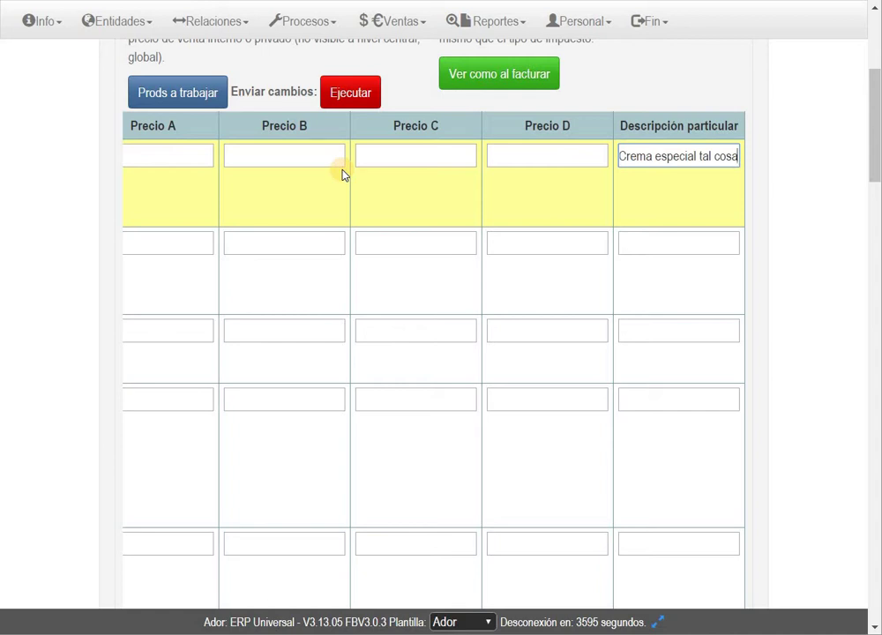
{"action": "key", "text": "Left"}
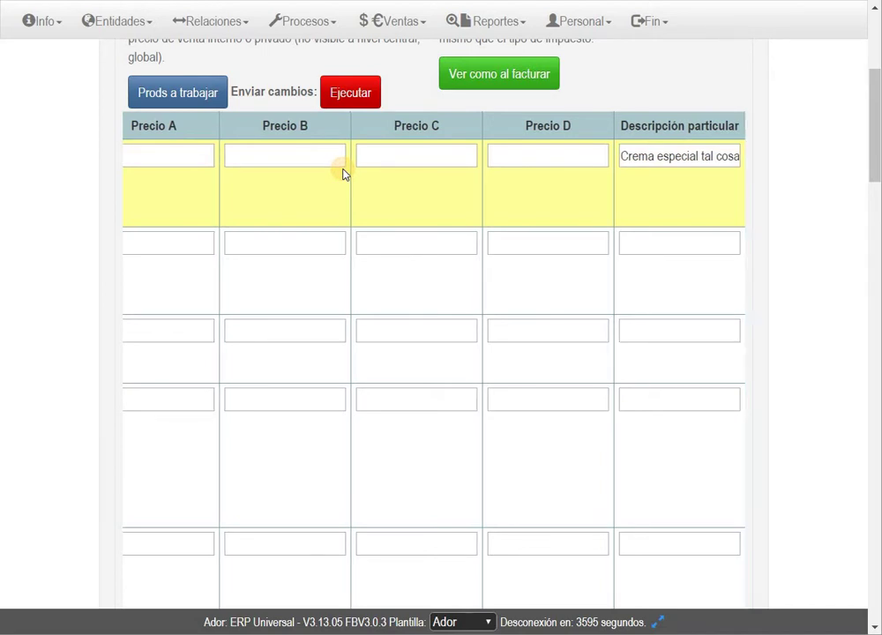
{"action": "scroll", "coordinate": [343, 173], "scroll_direction": "left", "scroll_amount": 3}
{"action": "scroll", "coordinate": [343, 174], "scroll_direction": "right", "scroll_amount": 1}
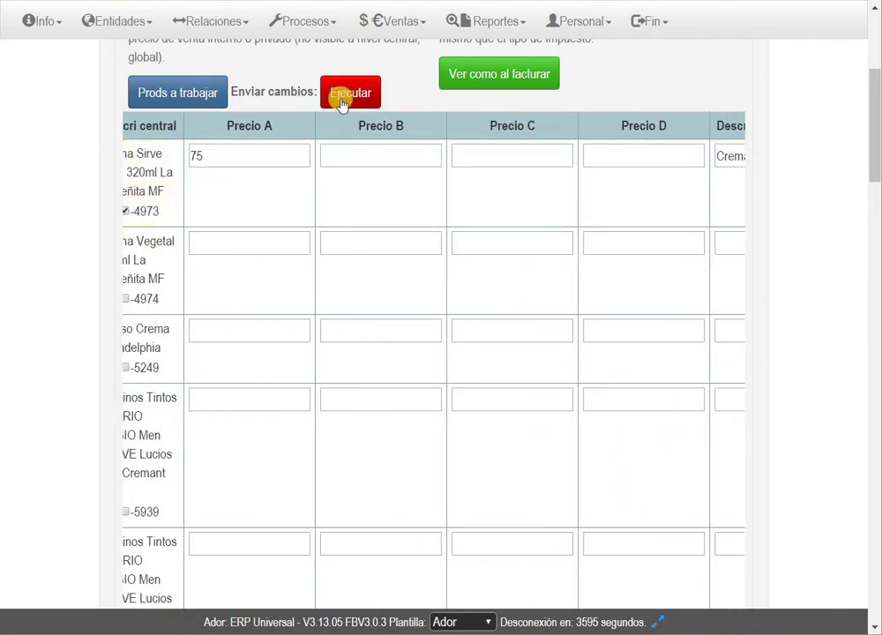
{"action": "scroll", "coordinate": [272, 252], "scroll_direction": "down", "scroll_amount": 5}
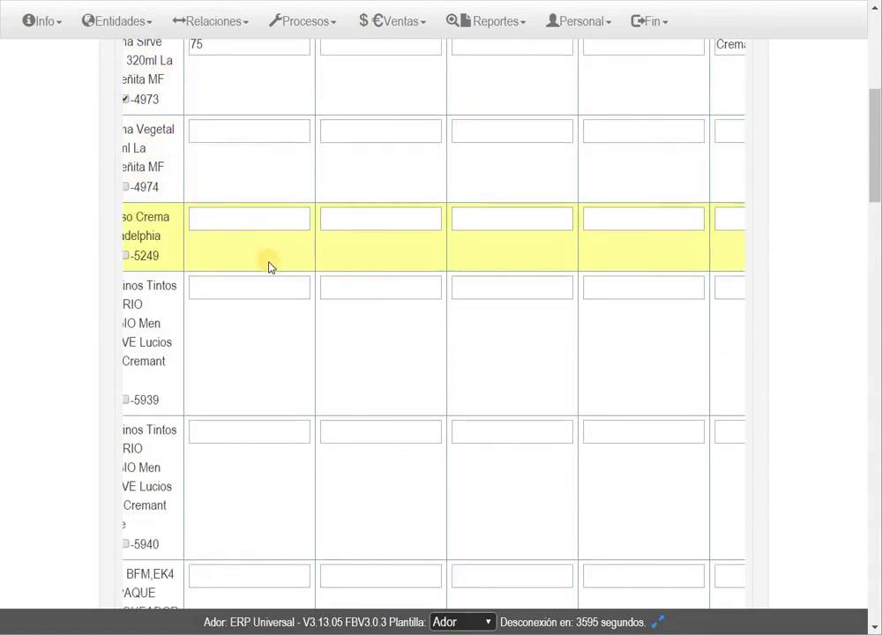
{"action": "scroll", "coordinate": [270, 264], "scroll_direction": "up", "scroll_amount": 4}
{"action": "scroll", "coordinate": [269, 267], "scroll_direction": "up", "scroll_amount": 1}
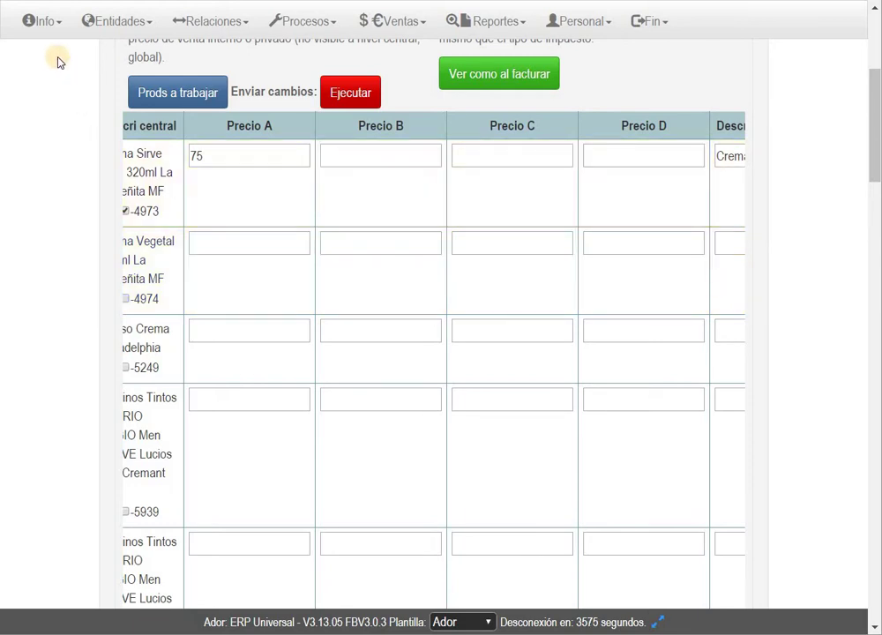
{"action": "left_click", "coordinate": [175, 95]}
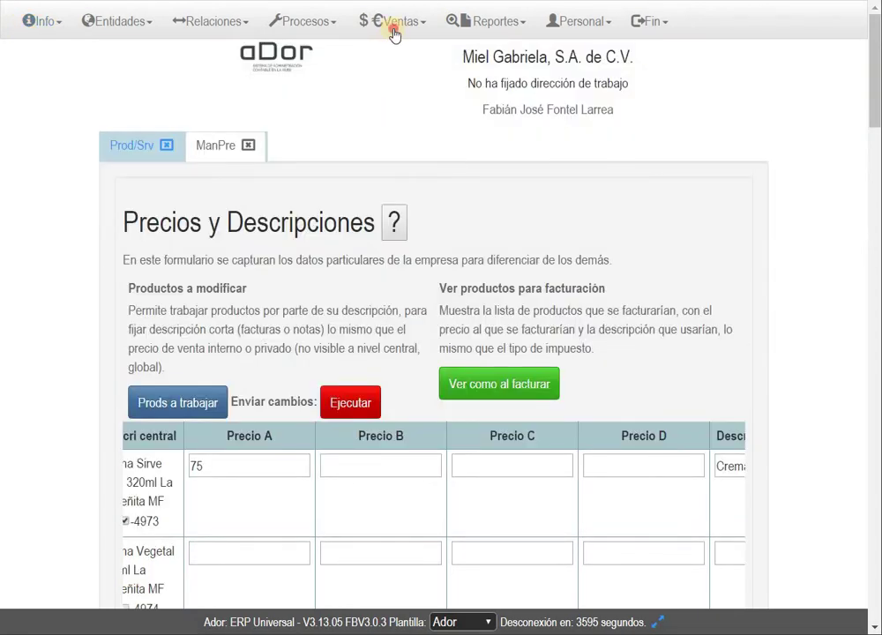
- Open the POS2+RB point-of-sale cash register form
{"action": "left_click", "coordinate": [393, 26]}
{"action": "mouse_move", "coordinate": [392, 55]}
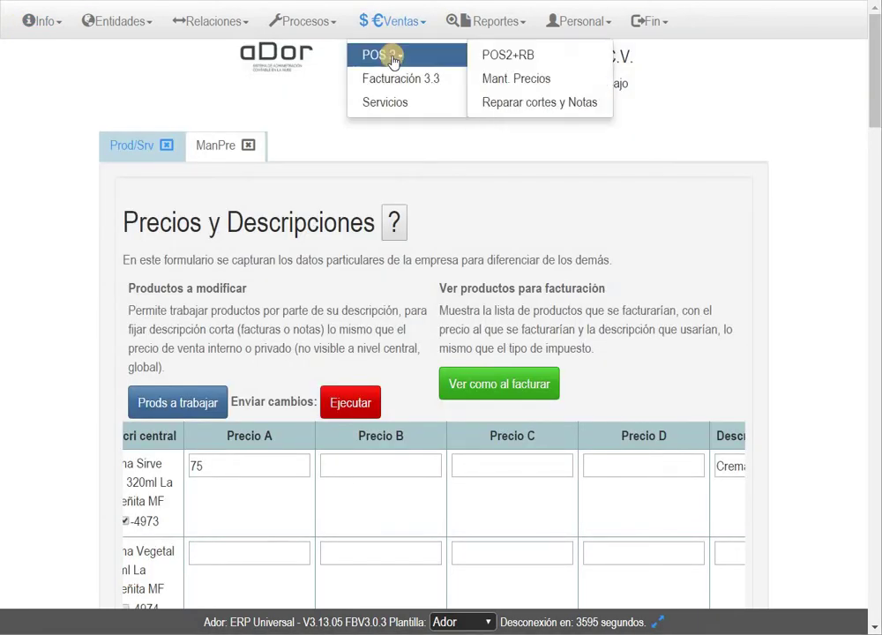
{"action": "left_click", "coordinate": [492, 54]}
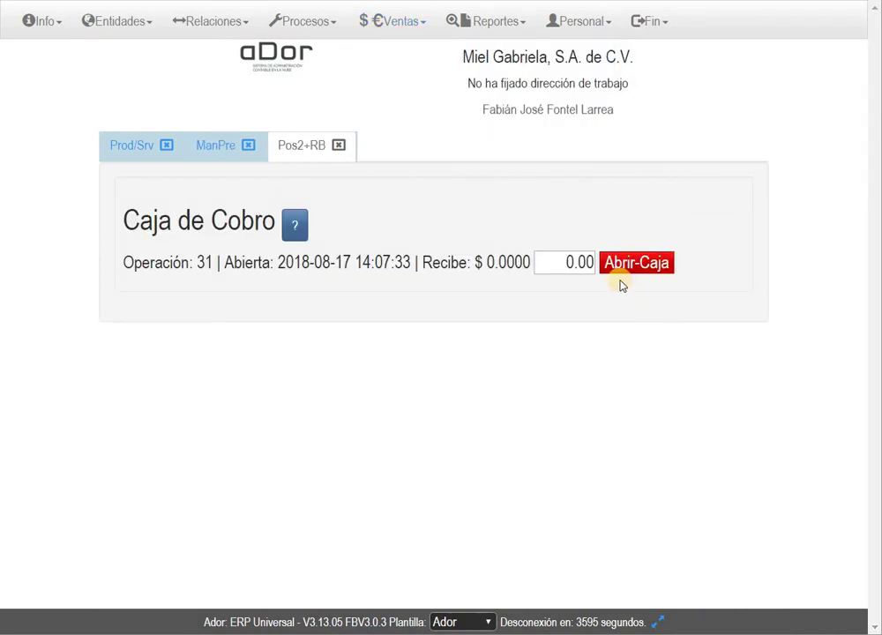
- Enter 2000 as the opening cash amount, try to open the register, and dismiss the notice
{"action": "left_click", "coordinate": [563, 268]}
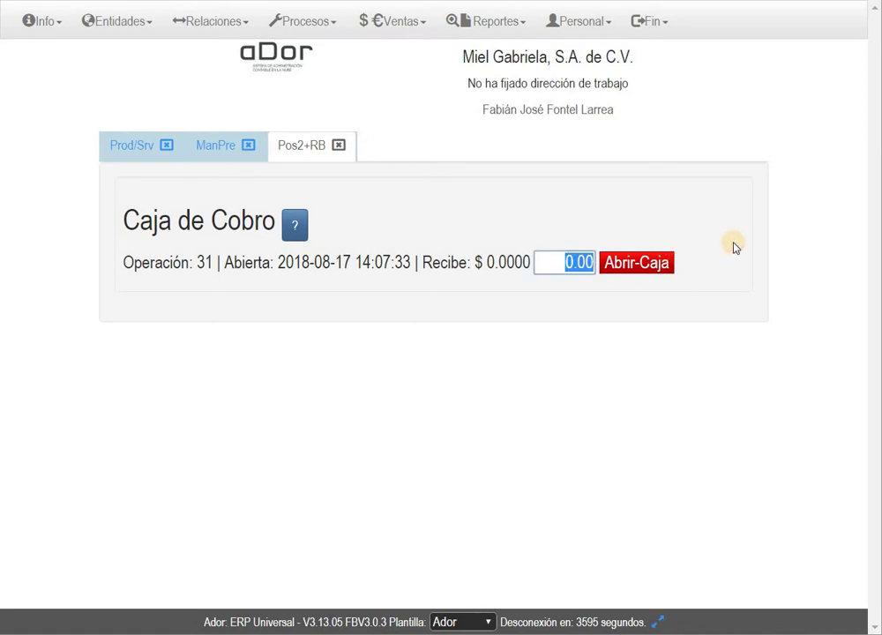
{"action": "type", "text": "2000"}
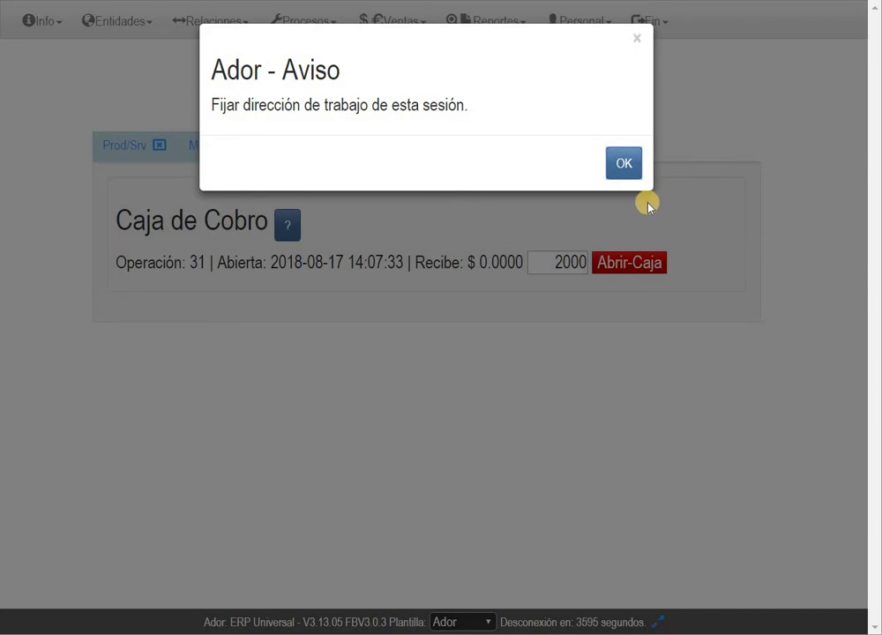
{"action": "left_click", "coordinate": [623, 163]}
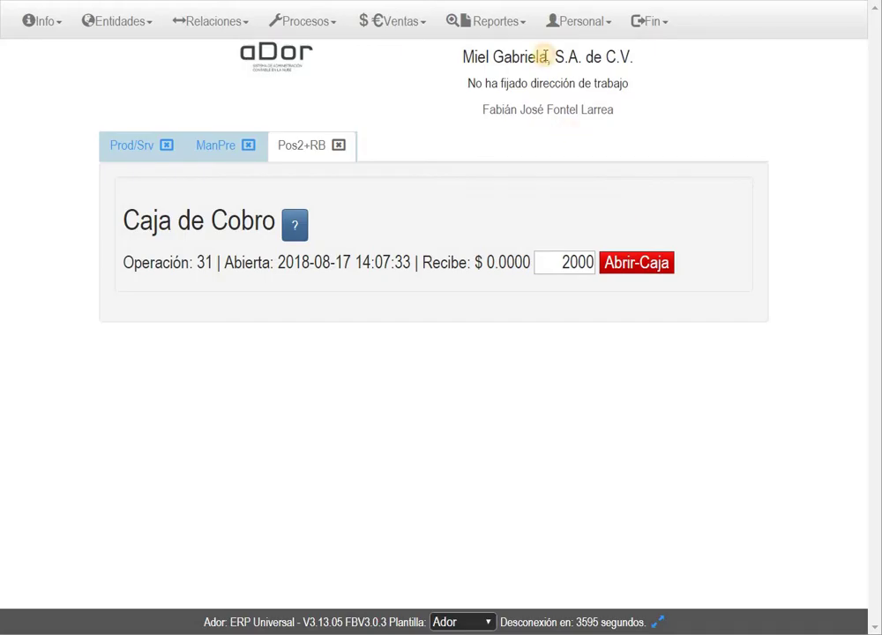
- Set the working address to Oficina, open the cash register with the entered opening cash, and dismiss the notice
{"action": "left_click", "coordinate": [548, 86]}
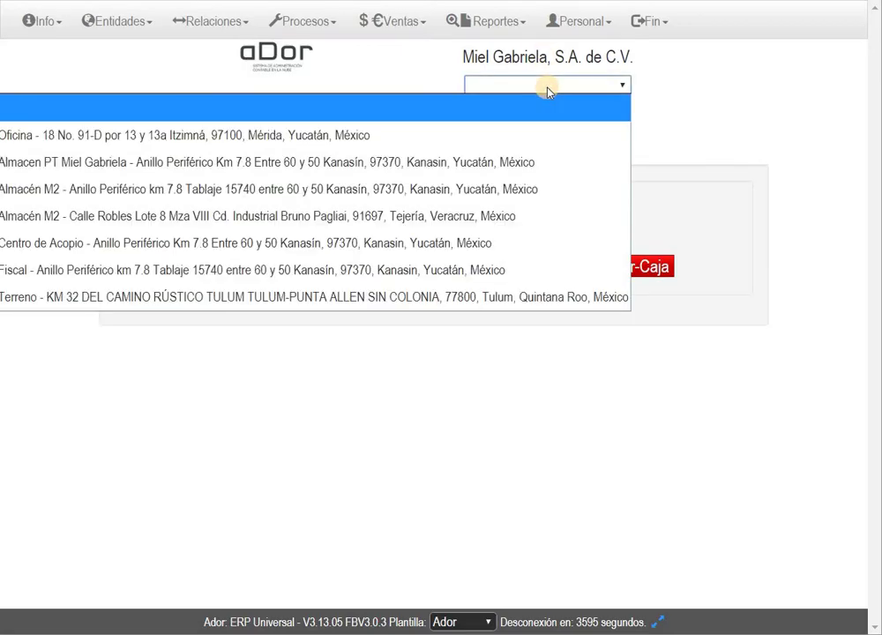
{"action": "key", "text": "Return"}
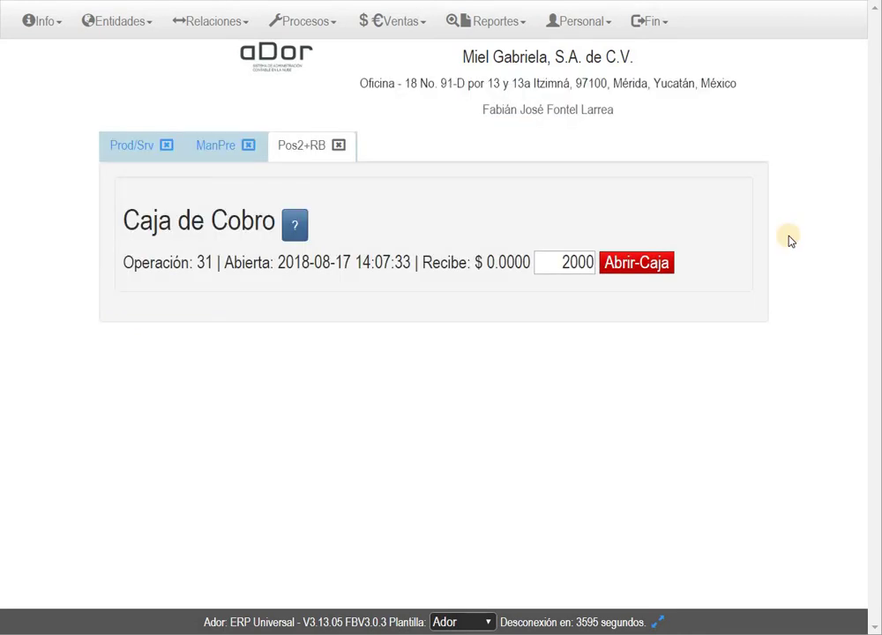
{"action": "left_click", "coordinate": [671, 263]}
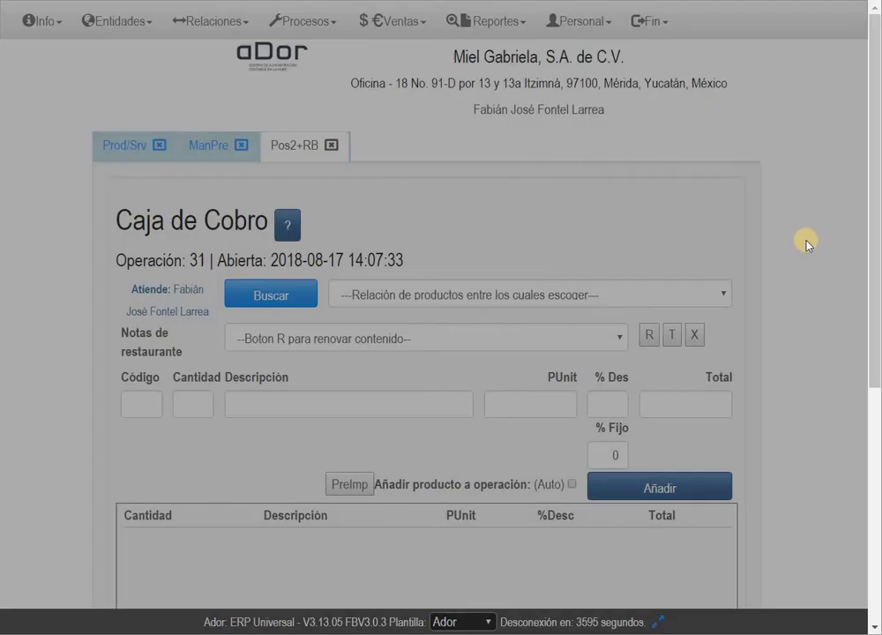
{"action": "left_click", "coordinate": [622, 163]}
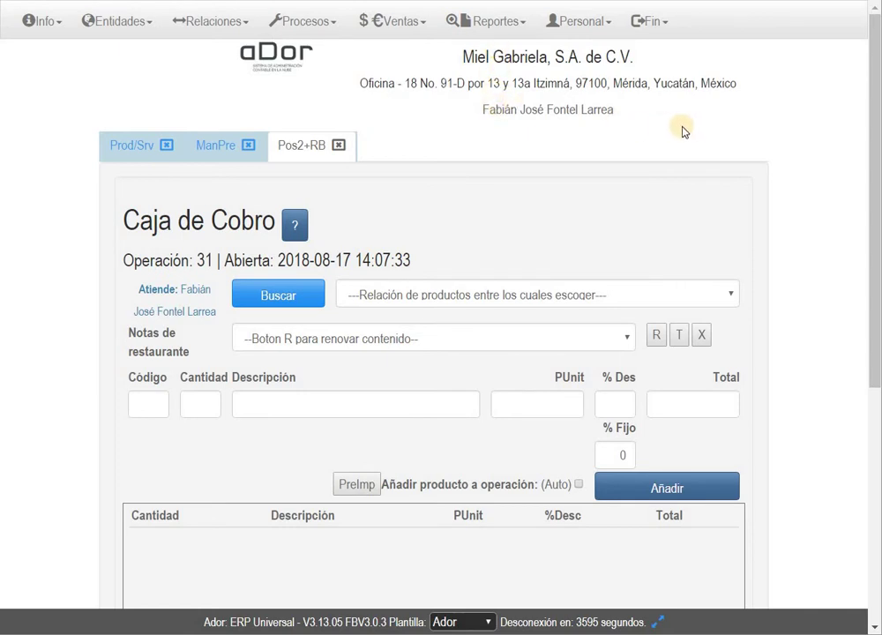
- Search for products to load into the cash register's product selection list
{"action": "left_click", "coordinate": [288, 294]}
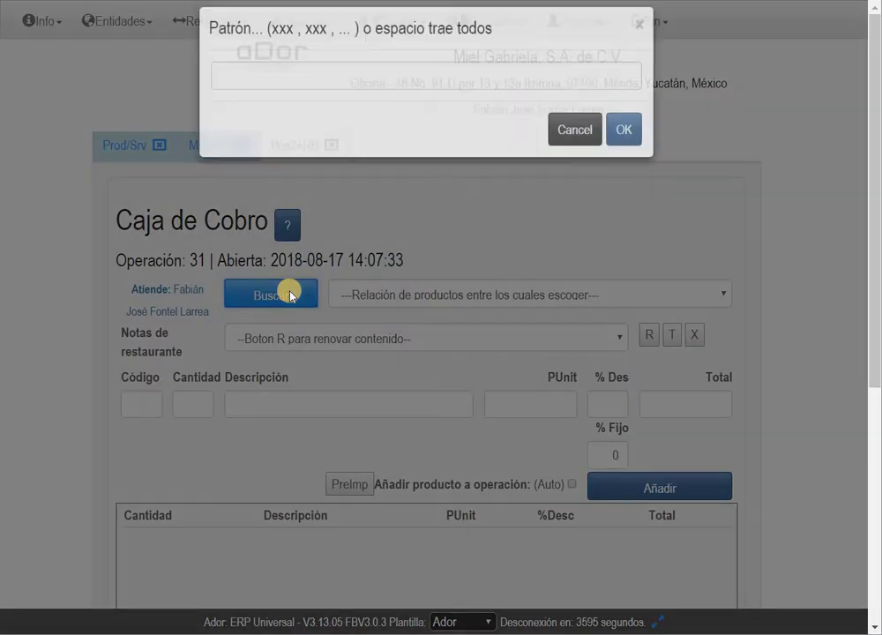
{"action": "left_click", "coordinate": [623, 146]}
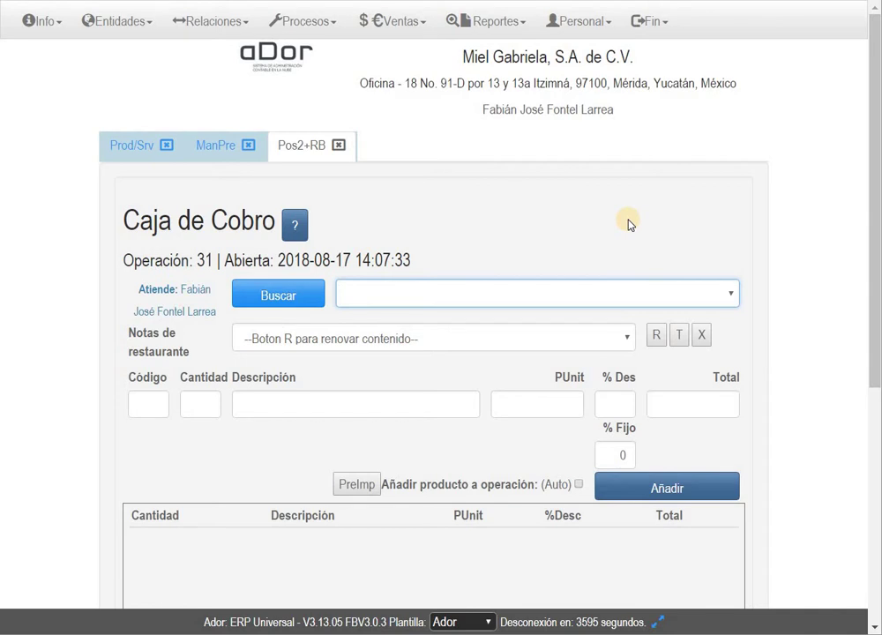
{"action": "left_click", "coordinate": [710, 206]}
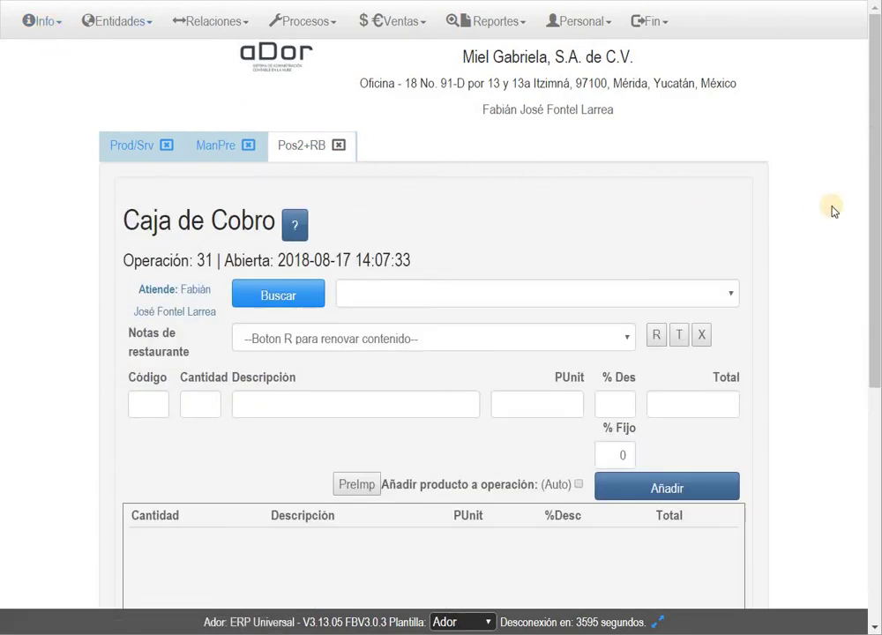
- Review the cash register form, the Prod/Srv product form and the ManPre price form, and return to Pos2+RB
{"action": "scroll", "coordinate": [832, 212], "scroll_direction": "down", "scroll_amount": 4}
{"action": "scroll", "coordinate": [832, 212], "scroll_direction": "up", "scroll_amount": 4}
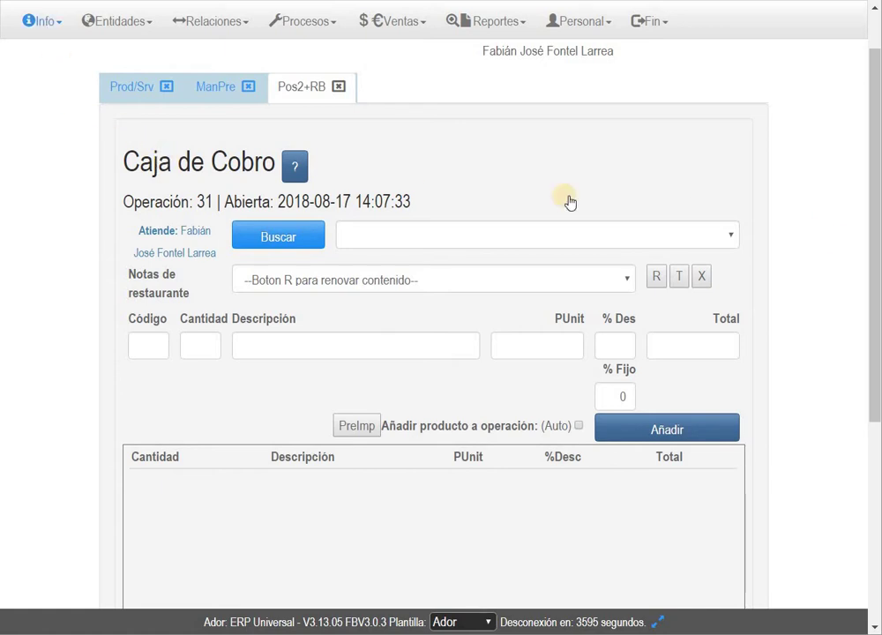
{"action": "scroll", "coordinate": [866, 254], "scroll_direction": "up", "scroll_amount": 1}
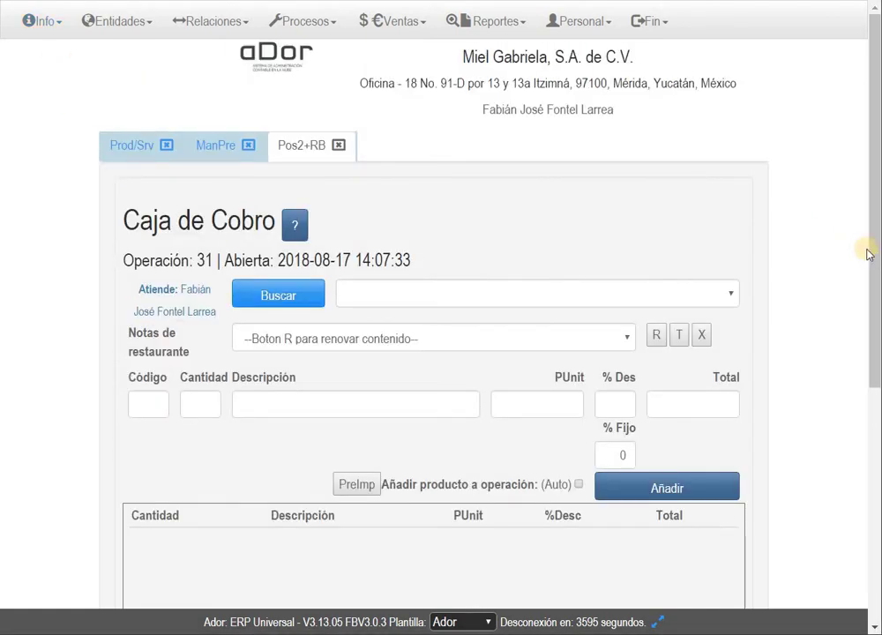
{"action": "left_click", "coordinate": [120, 152]}
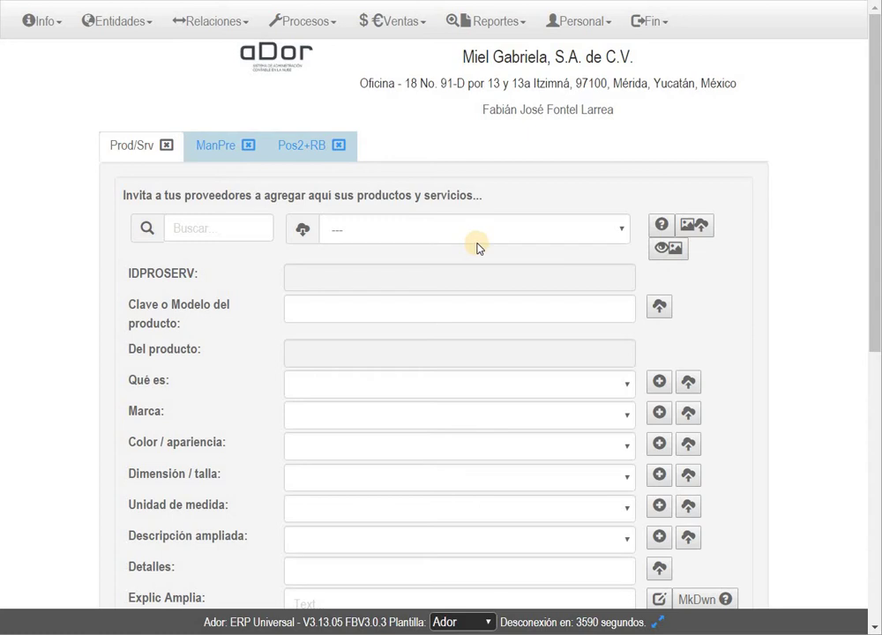
{"action": "left_click", "coordinate": [218, 147]}
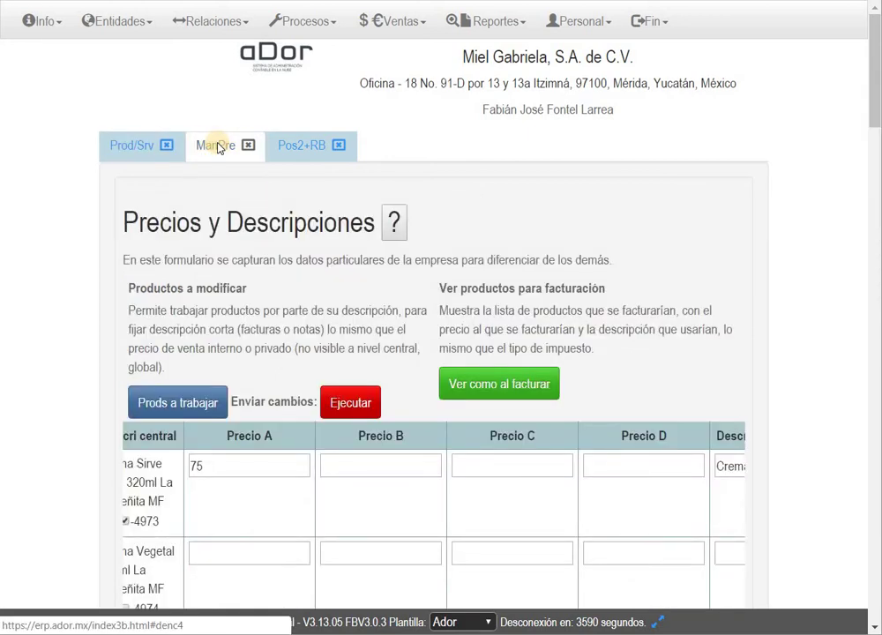
{"action": "left_click", "coordinate": [300, 153]}
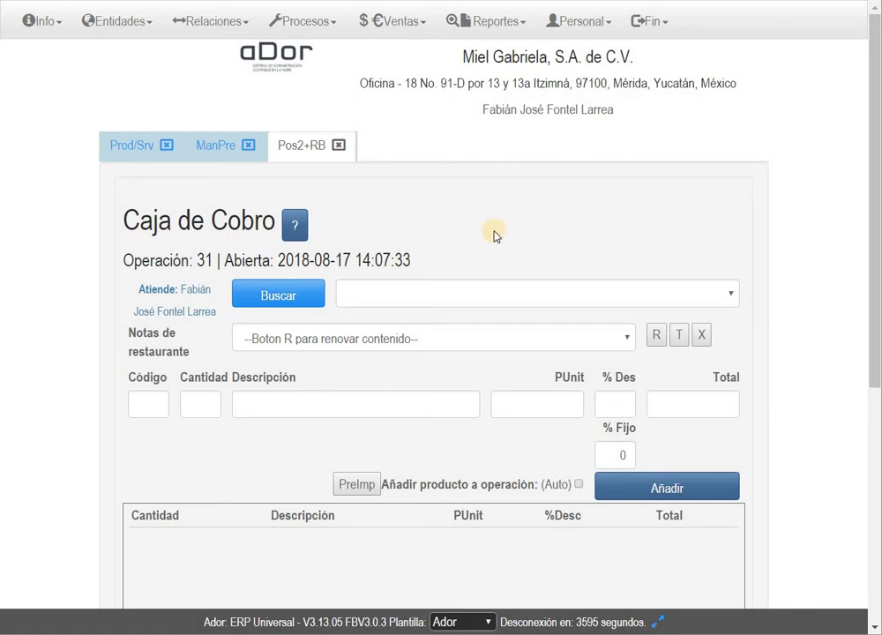
- Expand the cash register form to fill the page and look over its totals and payment section
{"action": "left_click", "coordinate": [657, 618]}
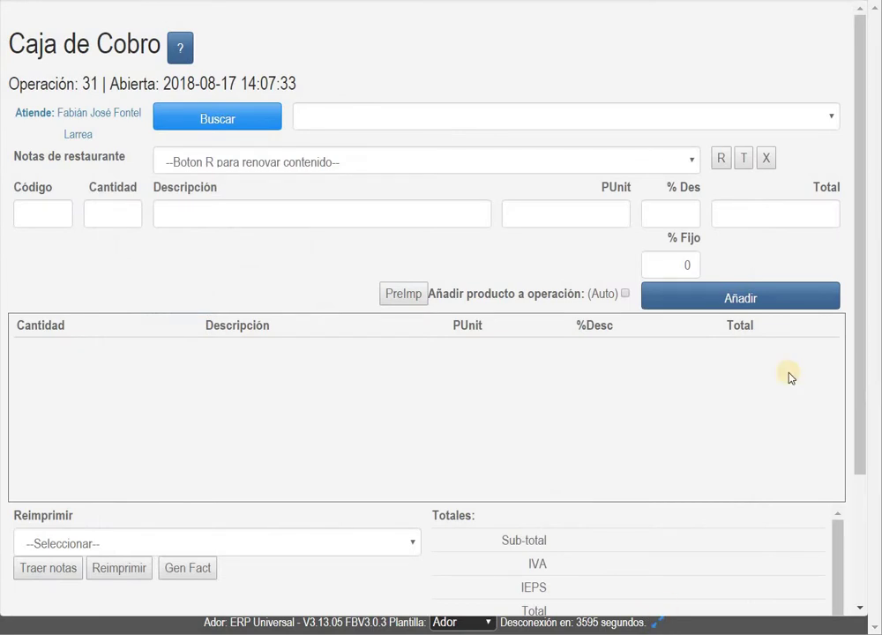
{"action": "scroll", "coordinate": [780, 380], "scroll_direction": "down", "scroll_amount": 3}
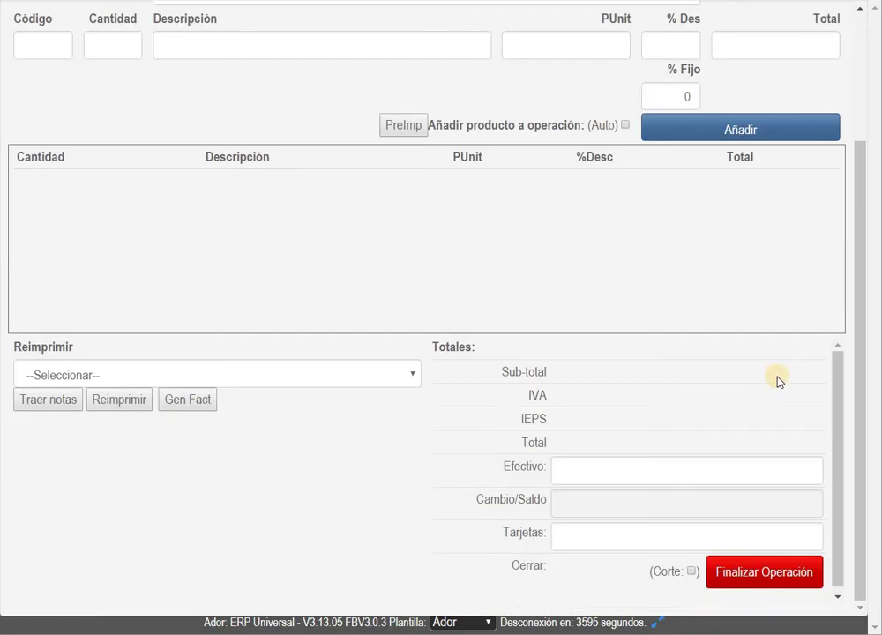
{"action": "scroll", "coordinate": [781, 380], "scroll_direction": "up", "scroll_amount": 3}
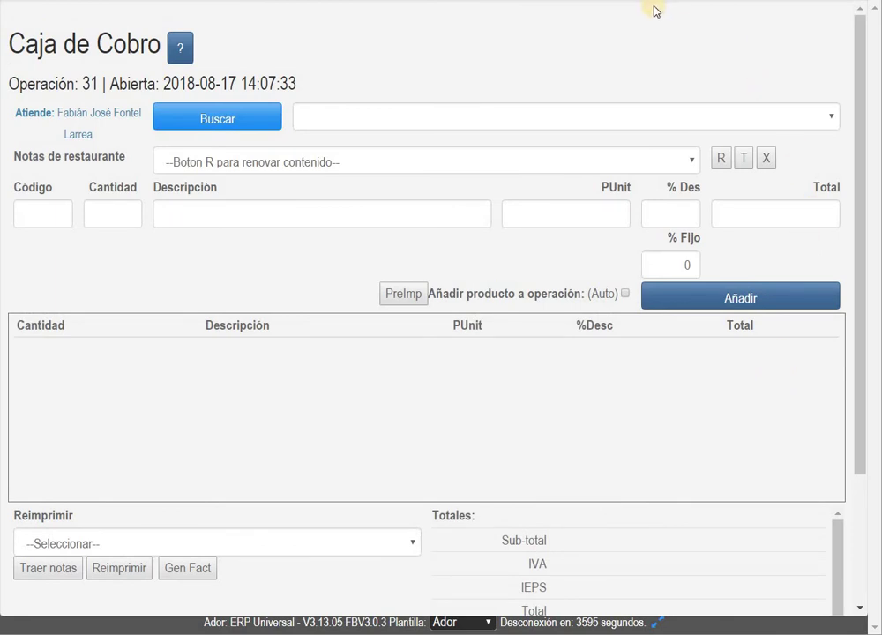
- Reduce the browser page zoom to 67% so the whole cash register form fits on screen
{"action": "left_click", "coordinate": [415, 0]}
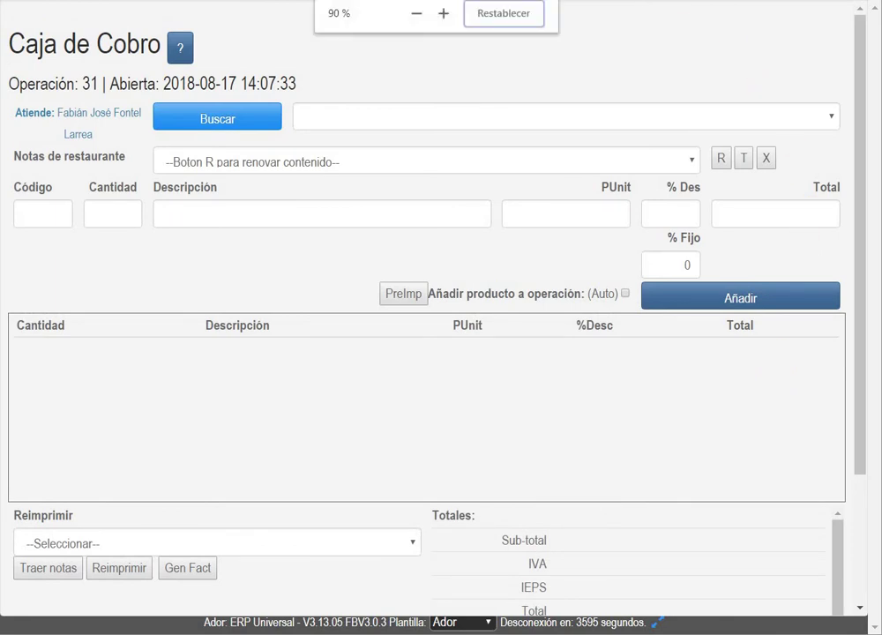
{"action": "left_click", "coordinate": [417, 15]}
{"action": "left_click", "coordinate": [417, 15]}
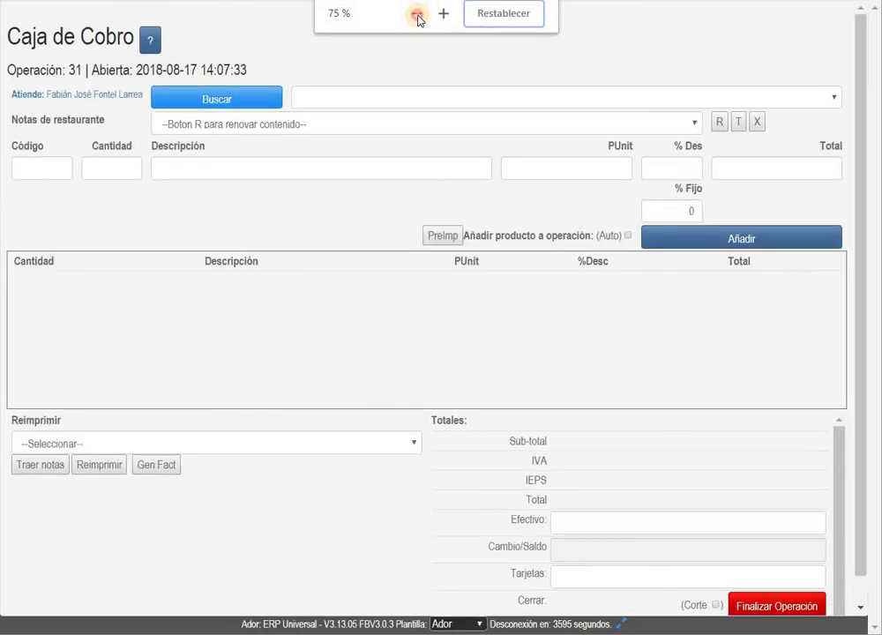
{"action": "left_click", "coordinate": [418, 15]}
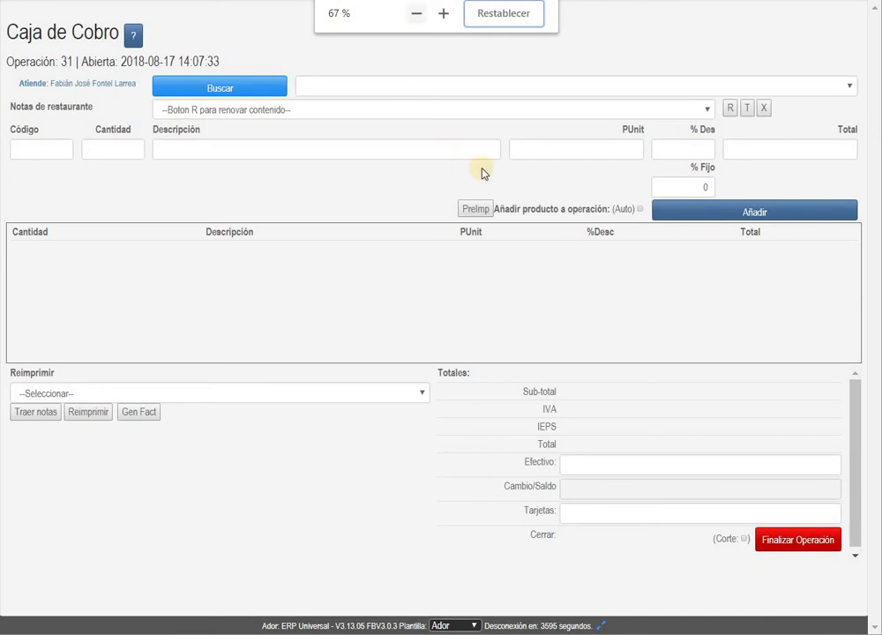
{"action": "left_click", "coordinate": [748, 66]}
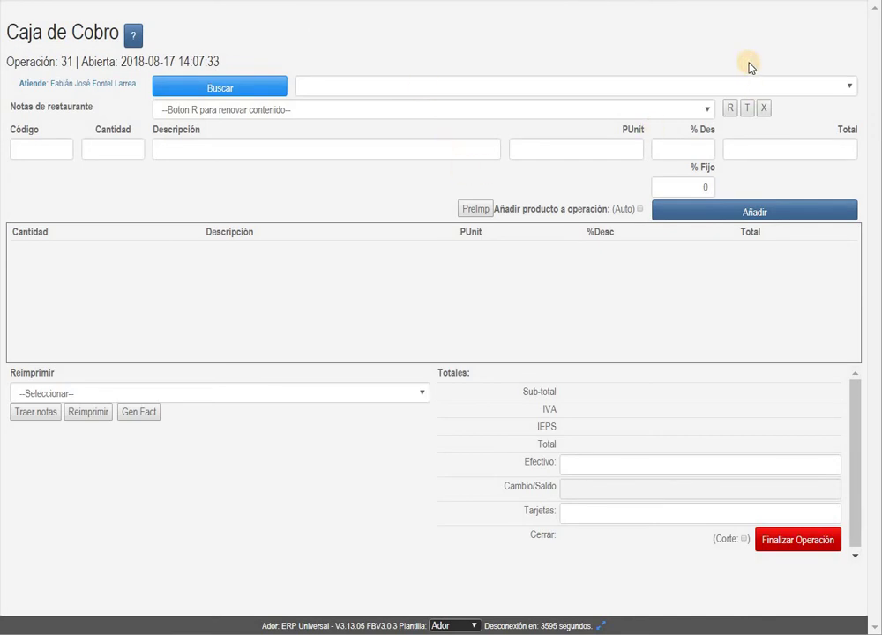